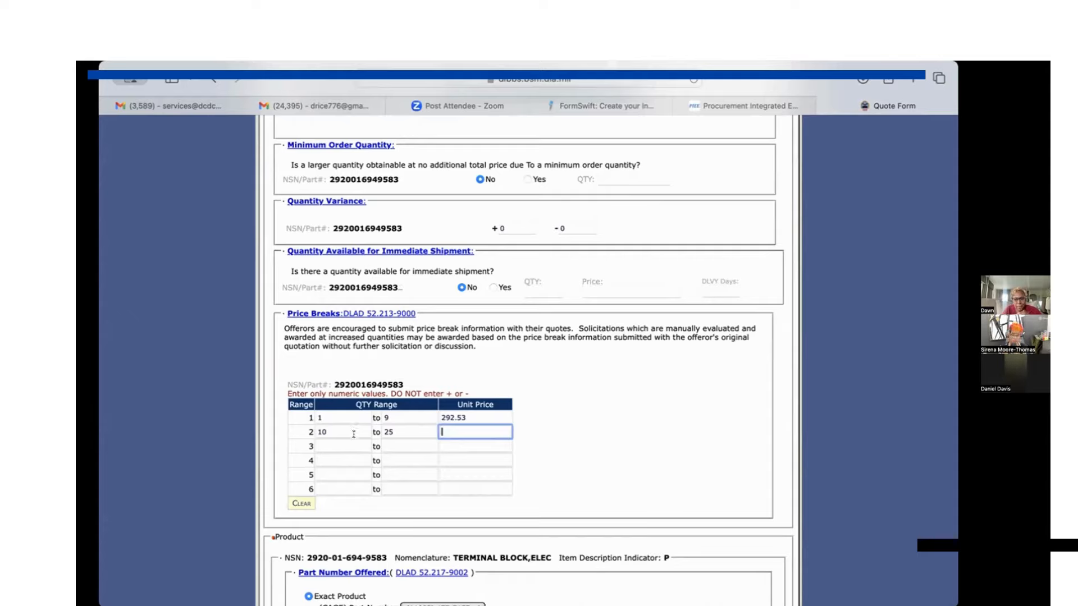
Clear all price break ranges and set the Quote for CAGE status to Dealer.
click(303, 504)
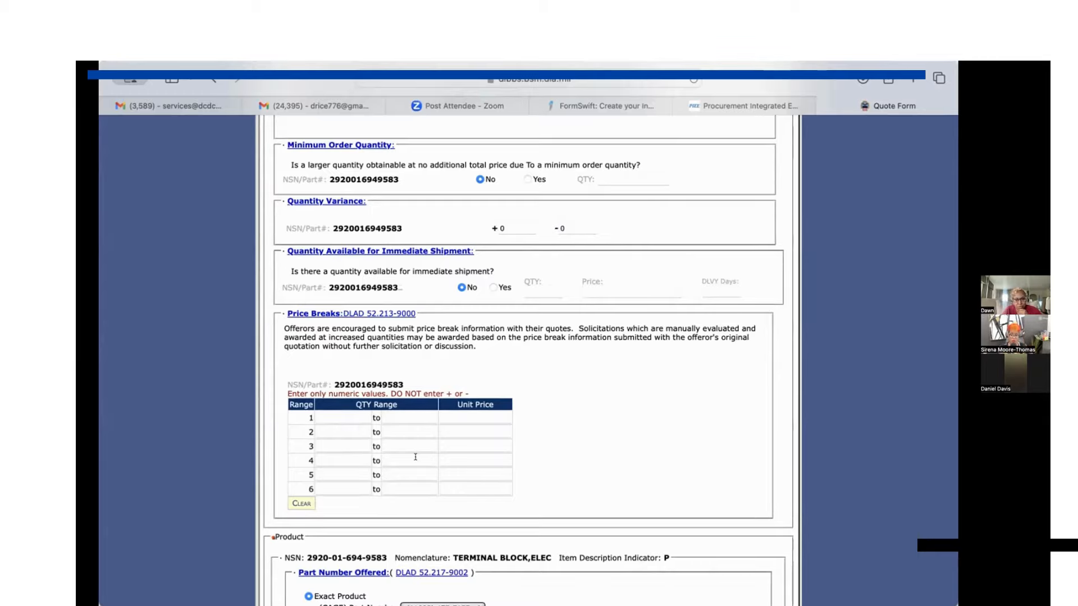
scroll(416, 457, down, 3)
scroll(415, 460, down, 5)
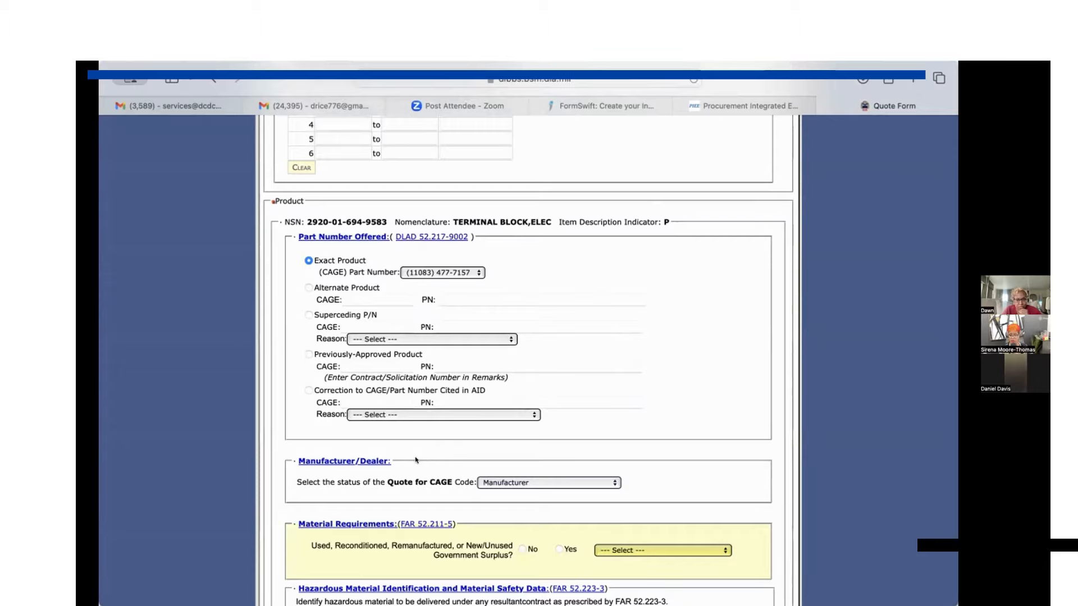
scroll(416, 460, down, 3)
scroll(416, 459, down, 3)
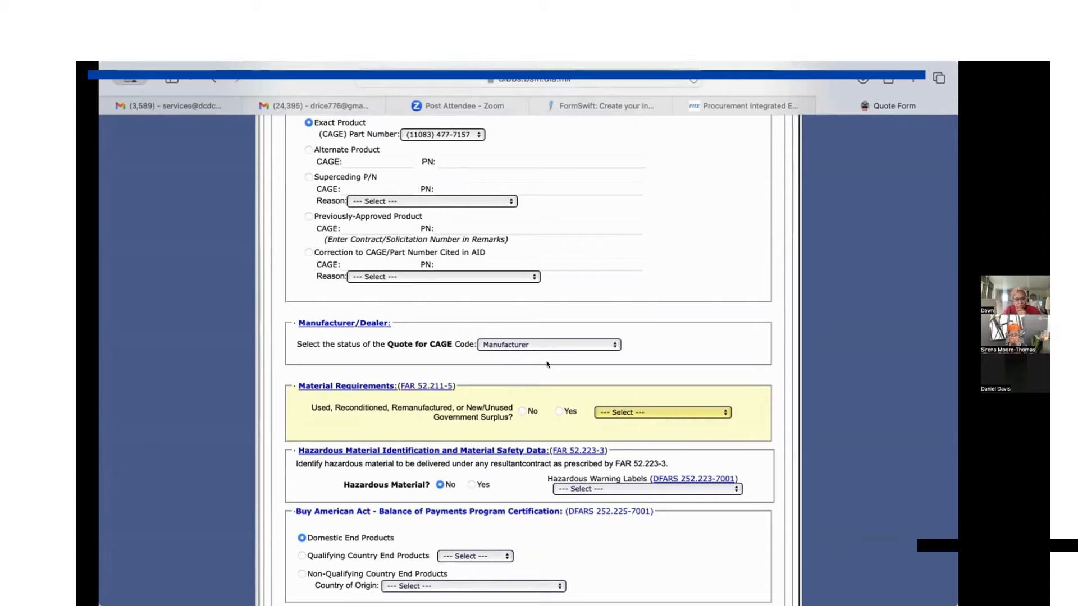
click(612, 343)
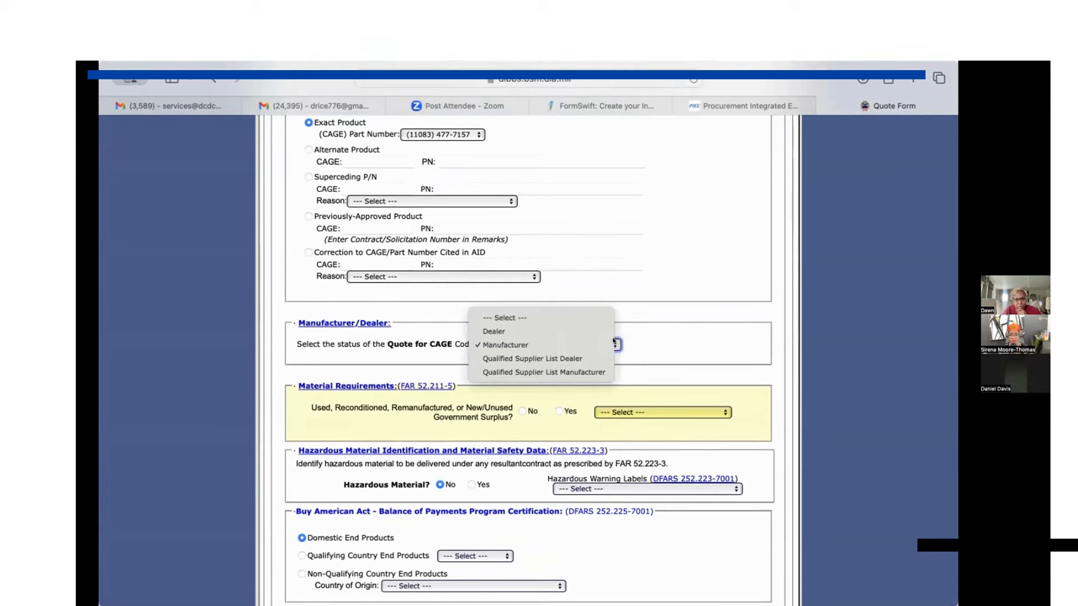
click(571, 328)
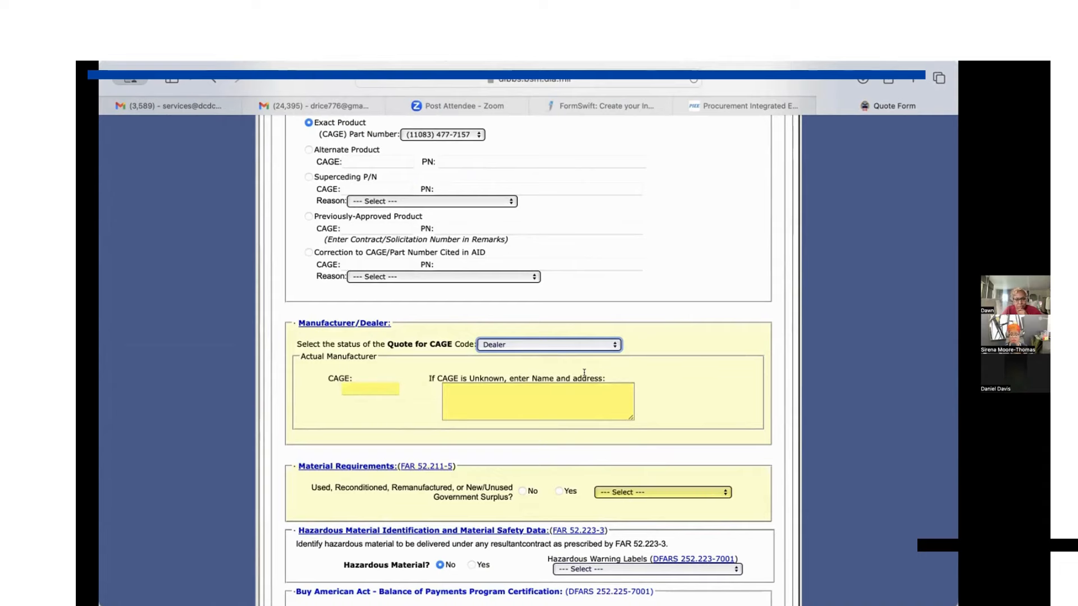
Enter 11083 as the actual manufacturer's CAGE in the Manufacturer/Dealer section.
click(377, 387)
text(1108)
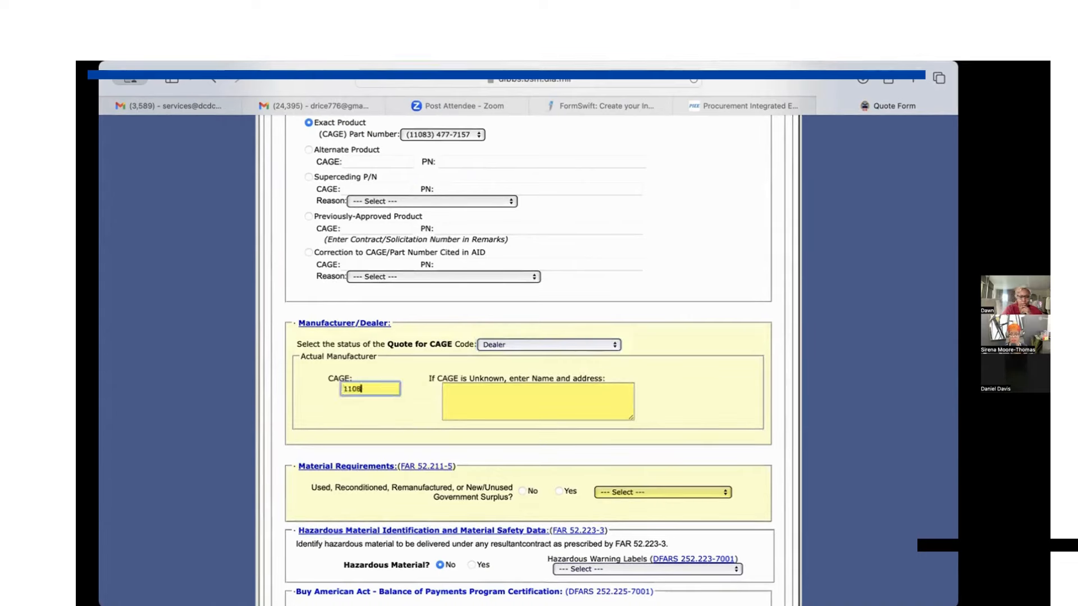
text(3)
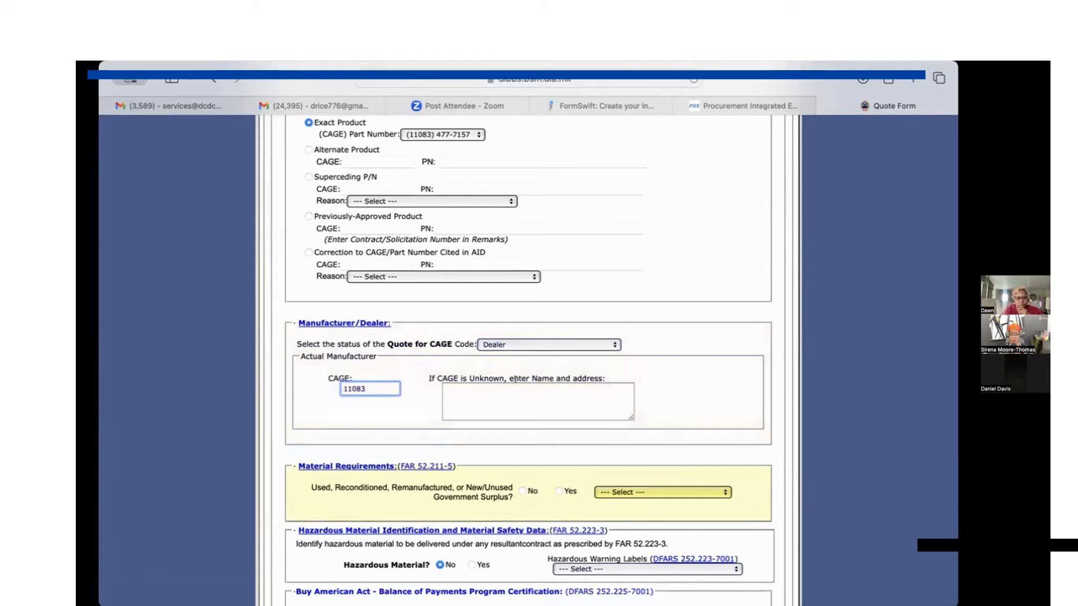
click(689, 391)
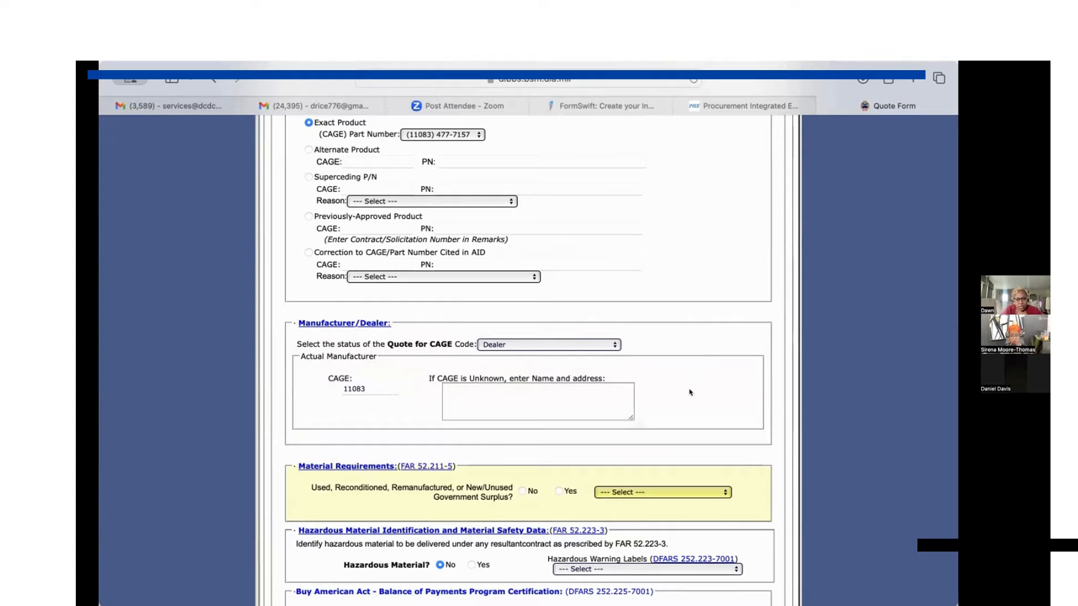
Answer No to the used, reconditioned, remanufactured or government surplus question under Material Requirements.
scroll(690, 392, down, 5)
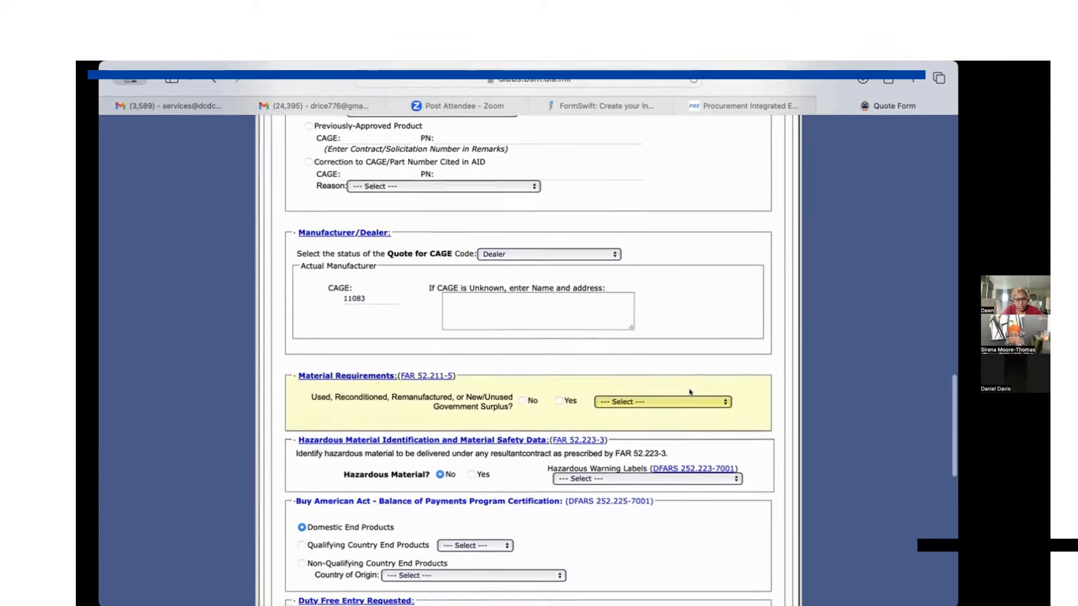
scroll(690, 393, down, 2)
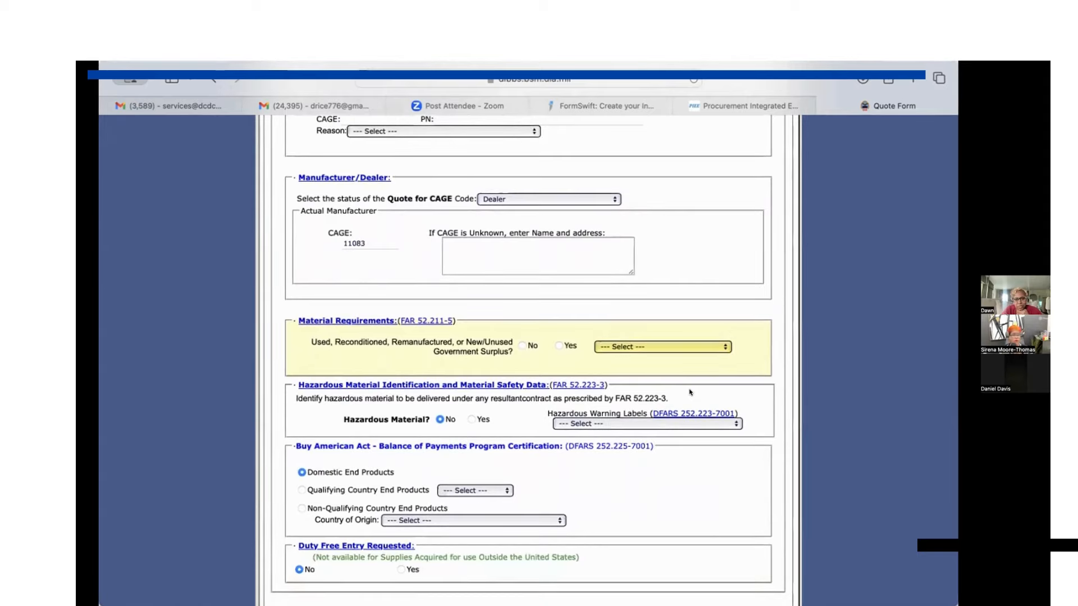
click(521, 345)
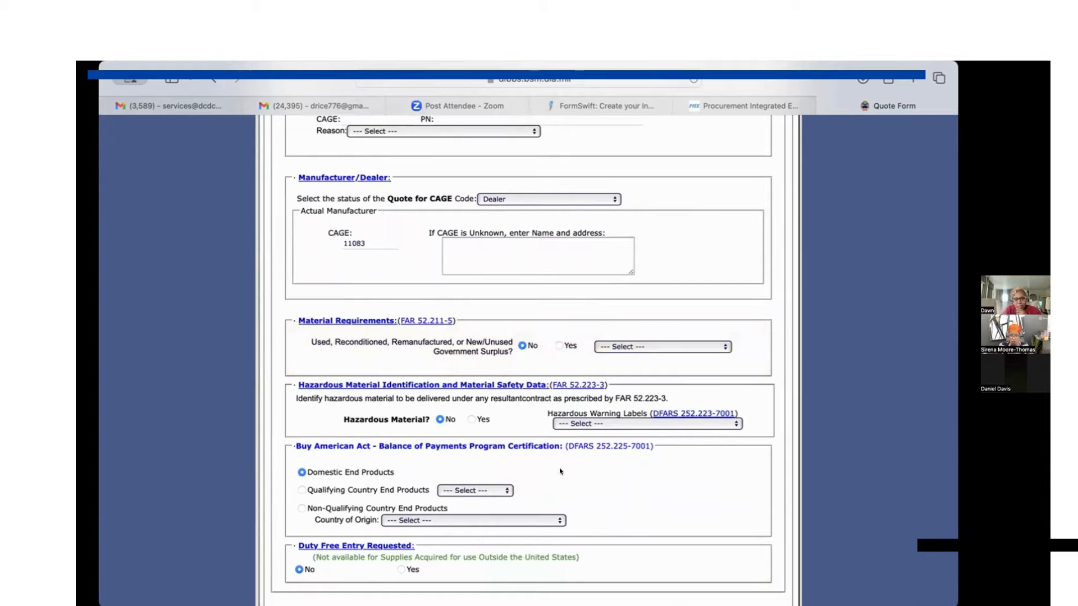
Check the remaining product certifications and the vendor's business type, compliance and dispute resolution responses down to Quote Remarks.
scroll(560, 471, down, 1)
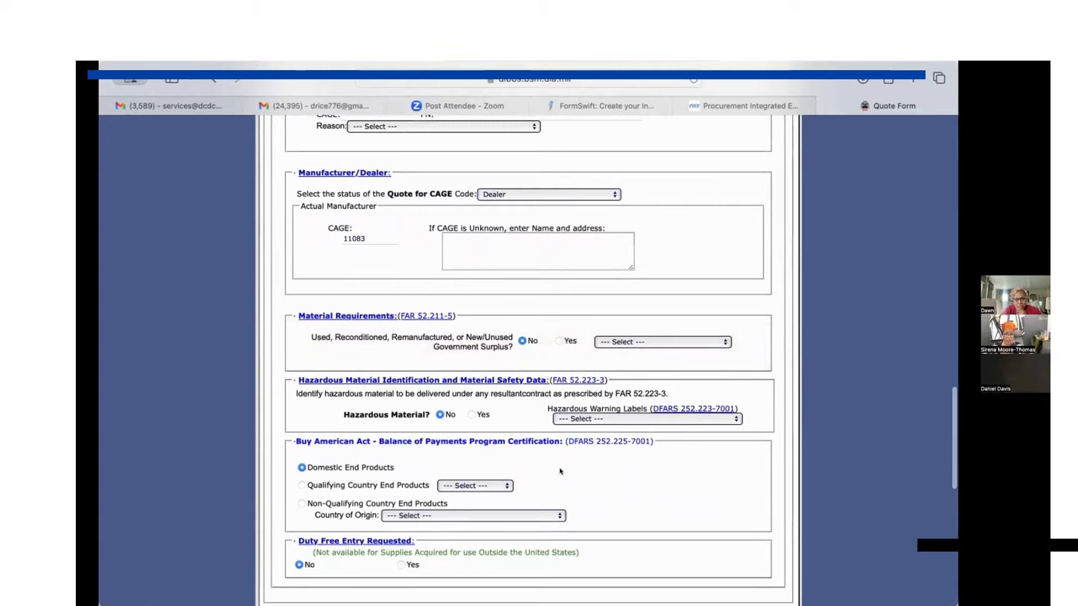
scroll(560, 471, down, 3)
scroll(561, 472, down, 5)
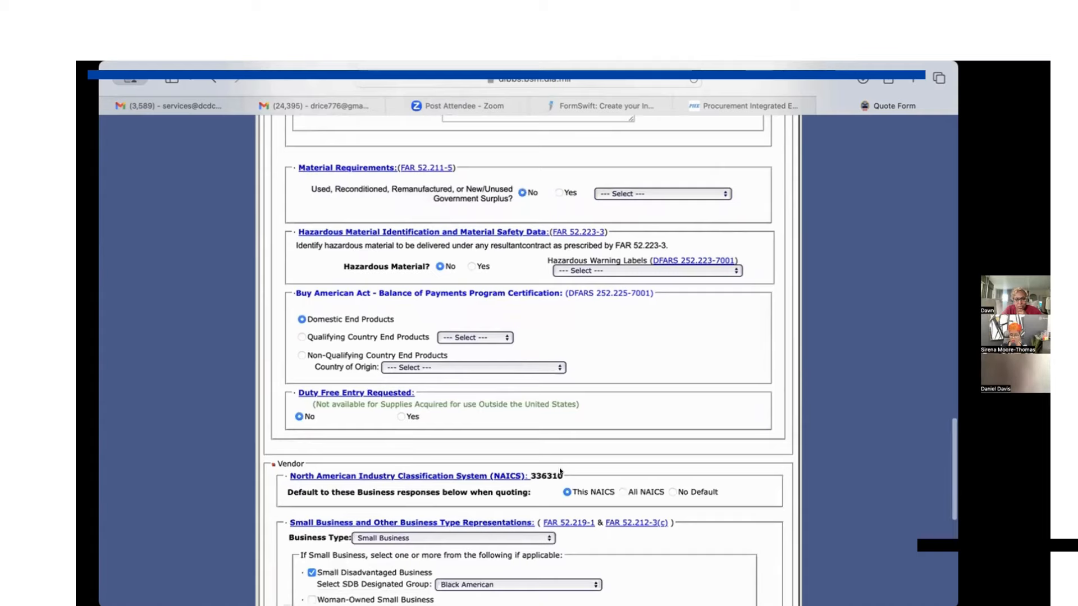
scroll(560, 471, down, 3)
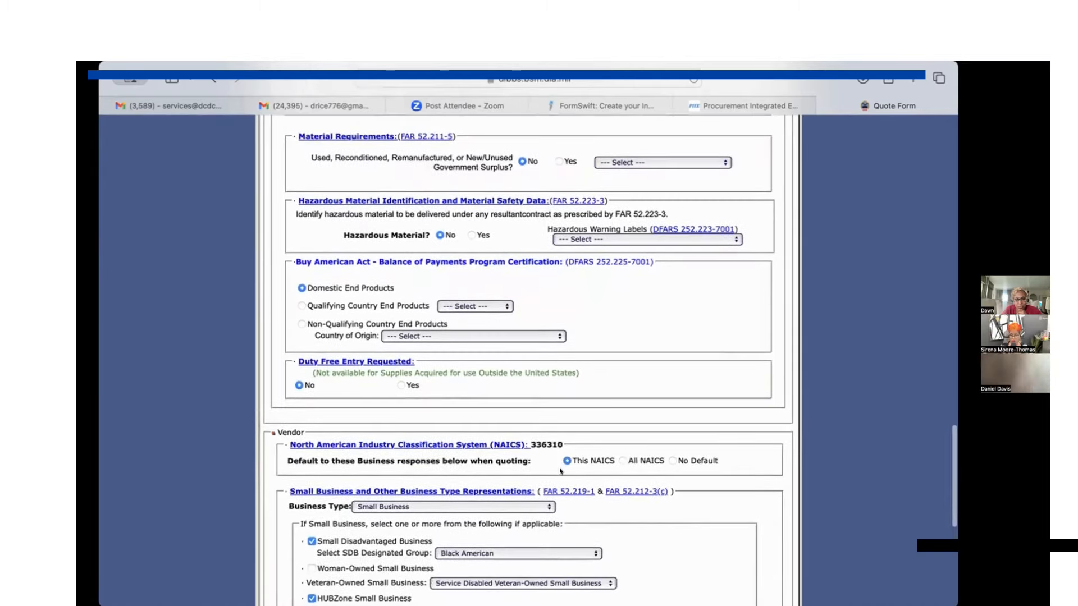
scroll(560, 471, down, 2)
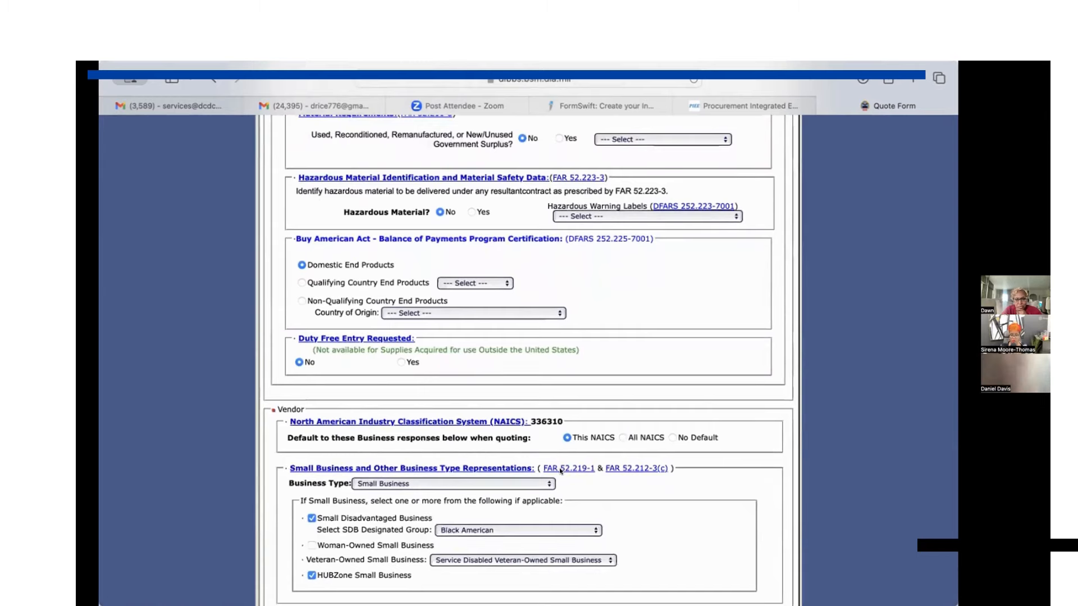
scroll(560, 472, down, 5)
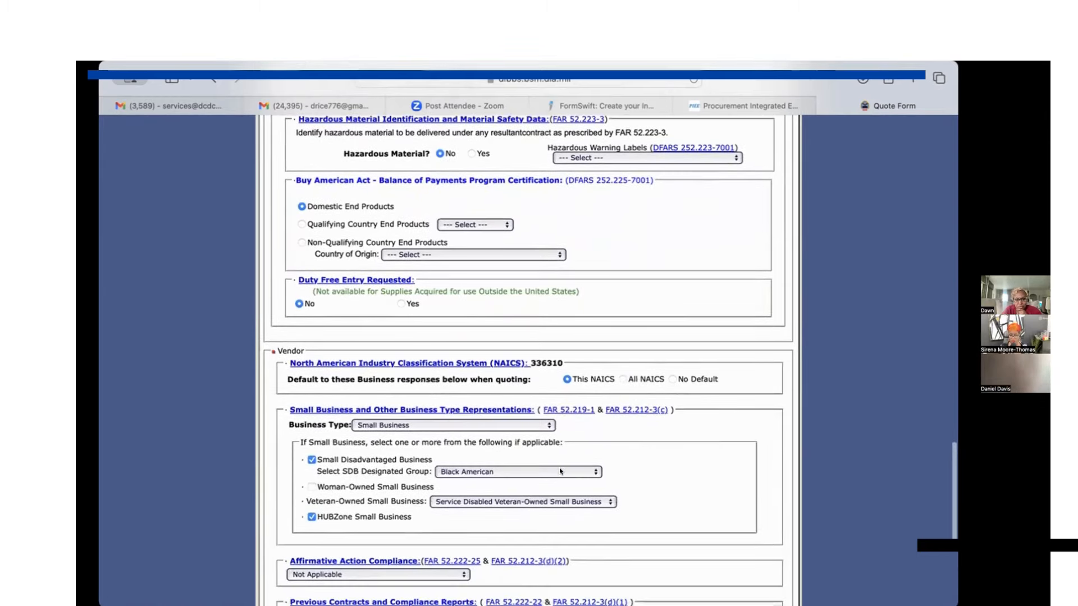
scroll(681, 489, up, 1)
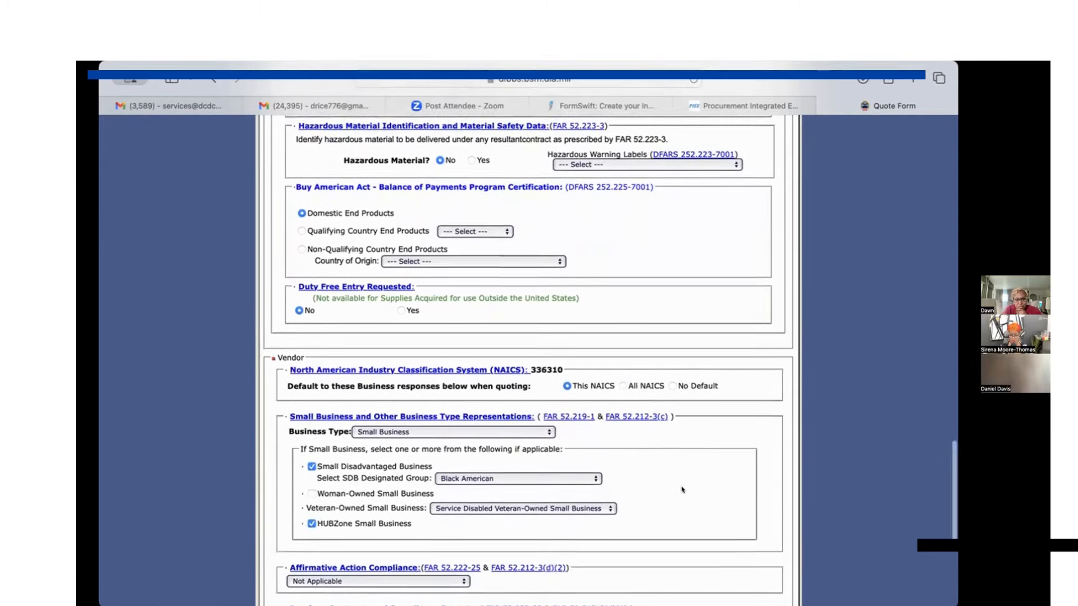
scroll(682, 490, down, 10)
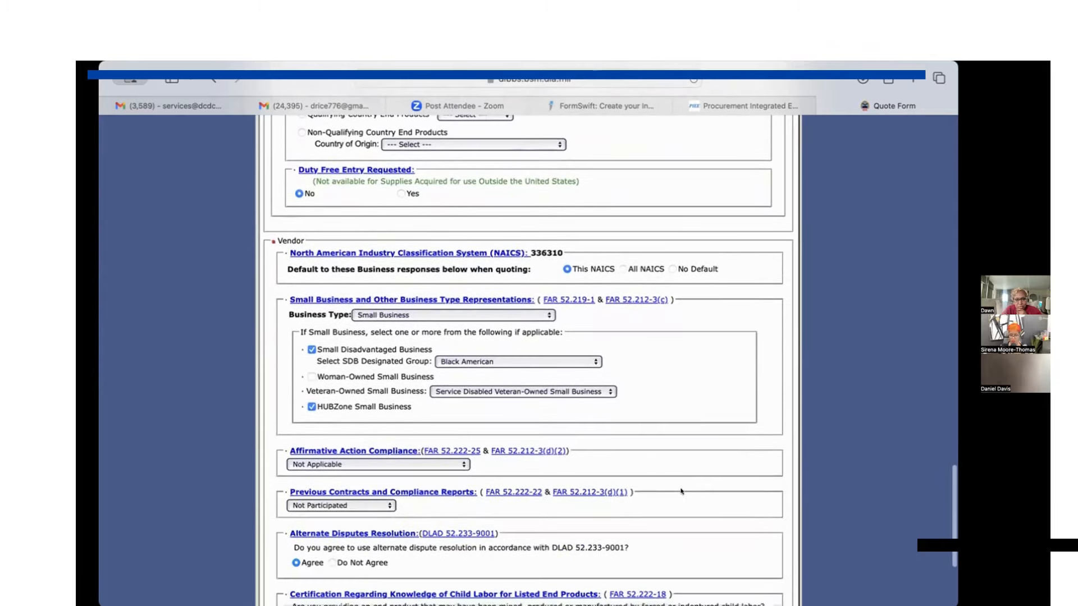
scroll(681, 491, down, 10)
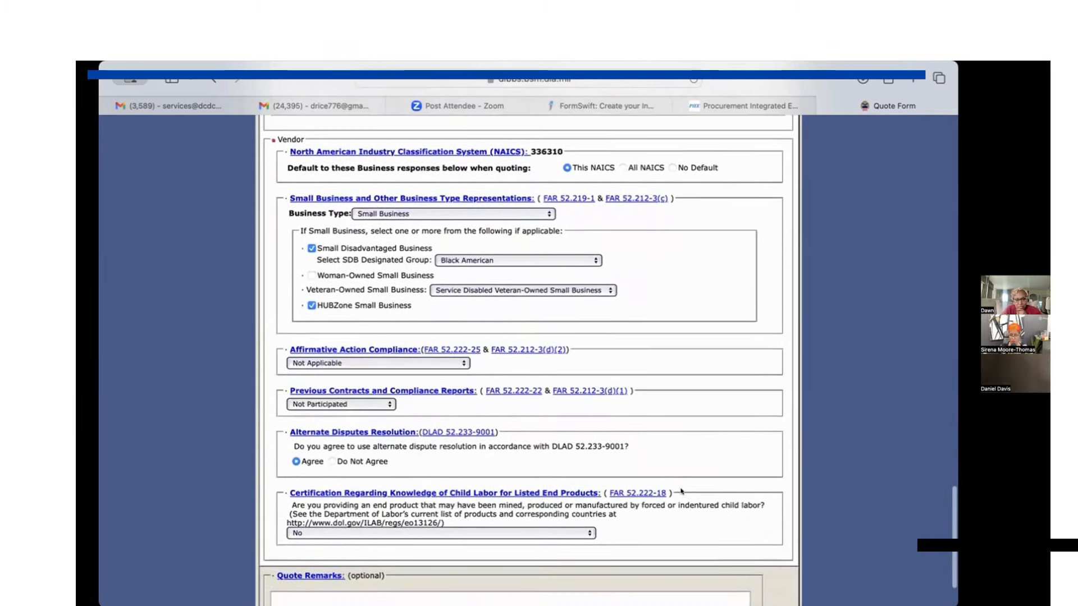
scroll(681, 491, up, 1)
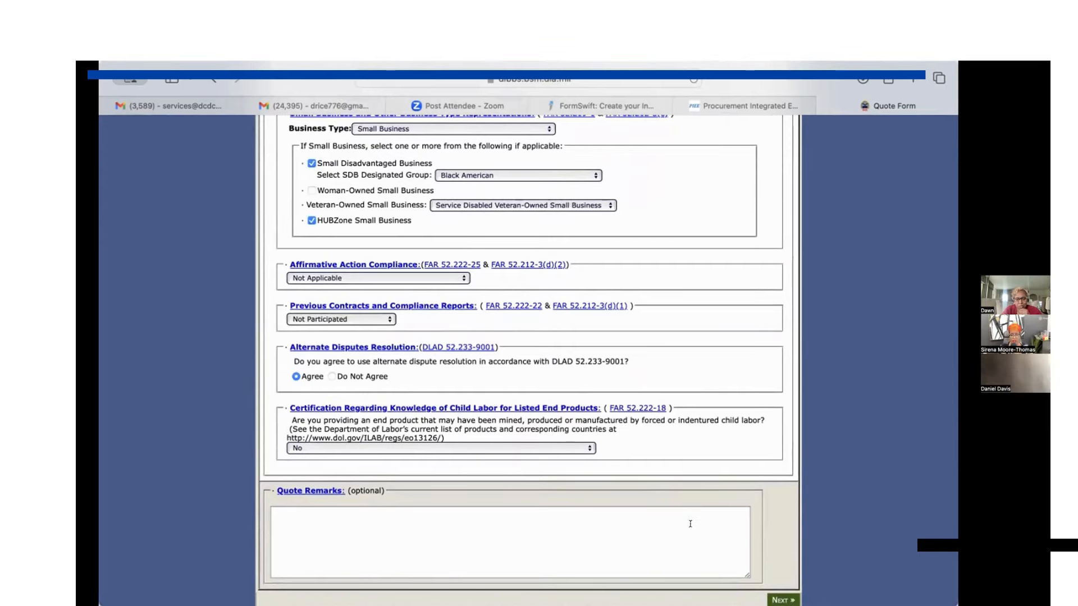
Advance the quote to the review stage, accepting the change of quote type to Bid Without Exception.
click(780, 598)
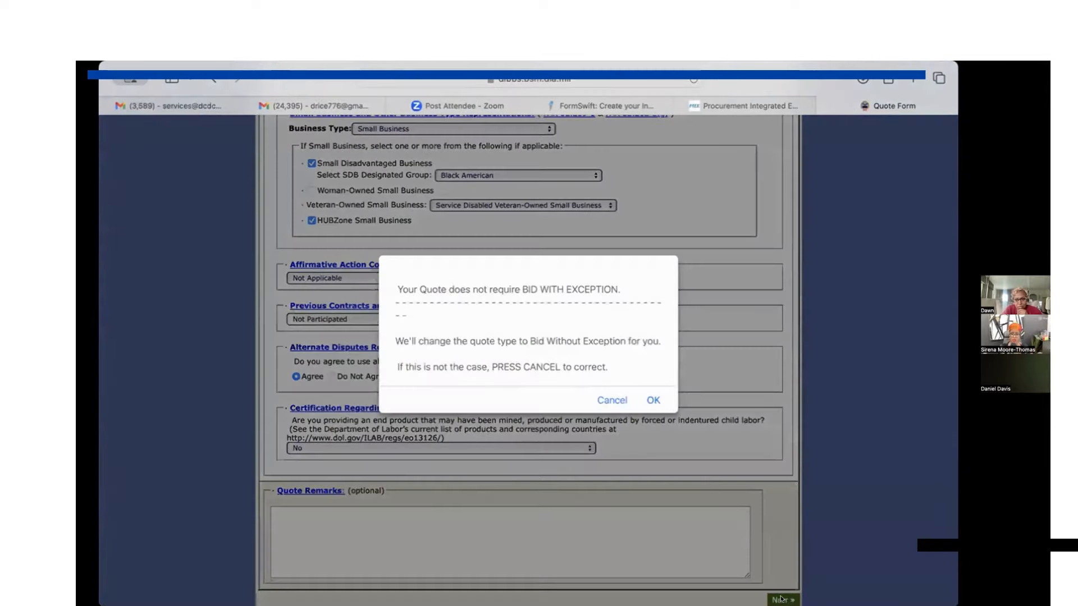
click(651, 400)
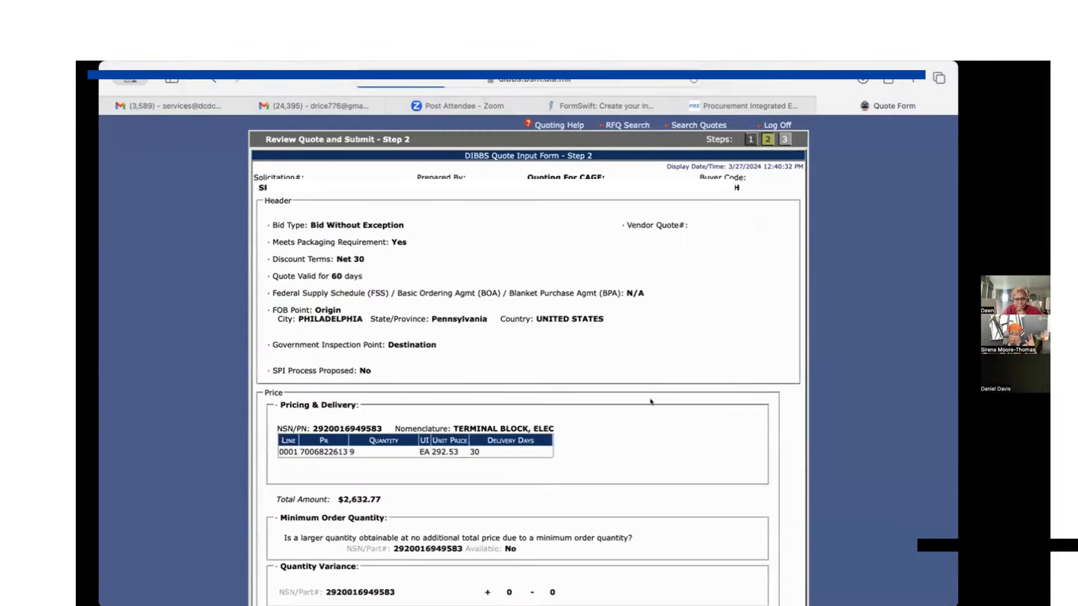
Review the quote summary through to its end and submit the quote.
scroll(651, 401, down, 5)
scroll(651, 401, down, 12)
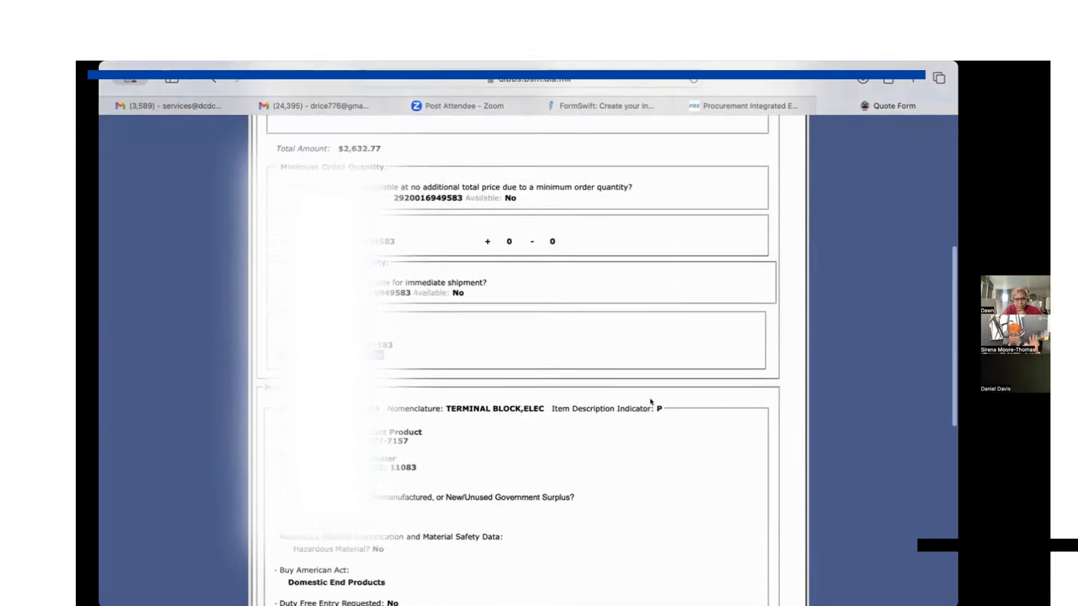
scroll(651, 402, down, 5)
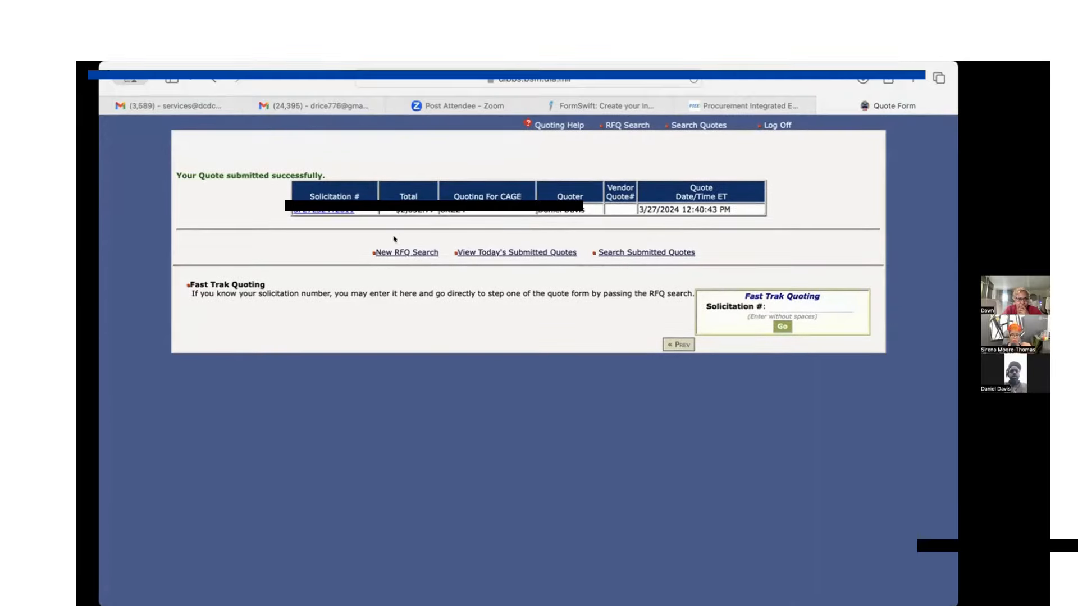
View today's submitted quotes, looking them up by the company's own CAGE code.
click(468, 254)
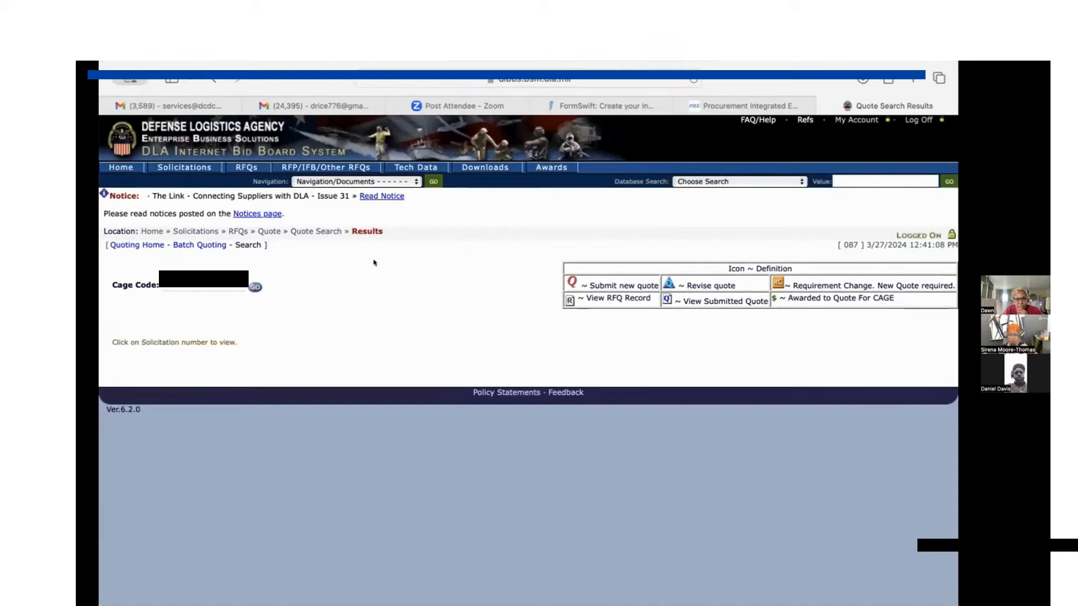
click(180, 289)
text(8q60)
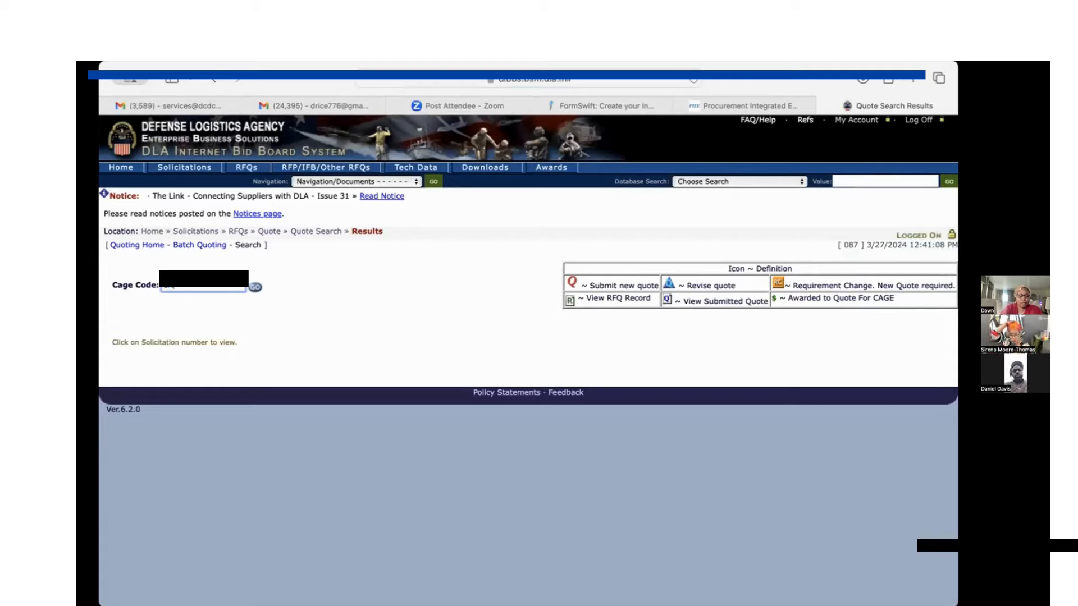
key(BackSpace)
key(BackSpace)
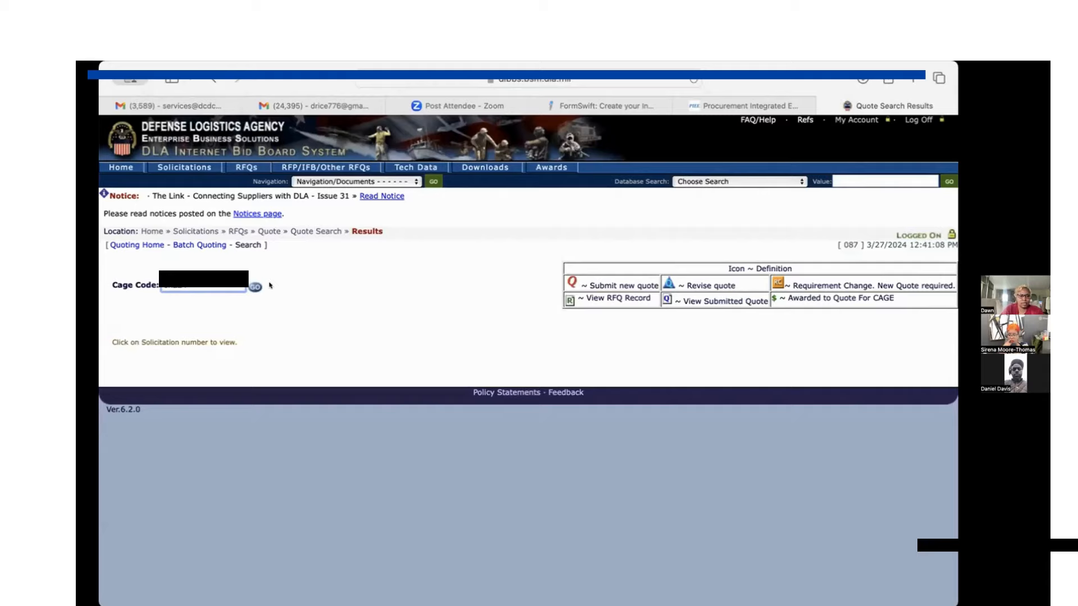
click(251, 287)
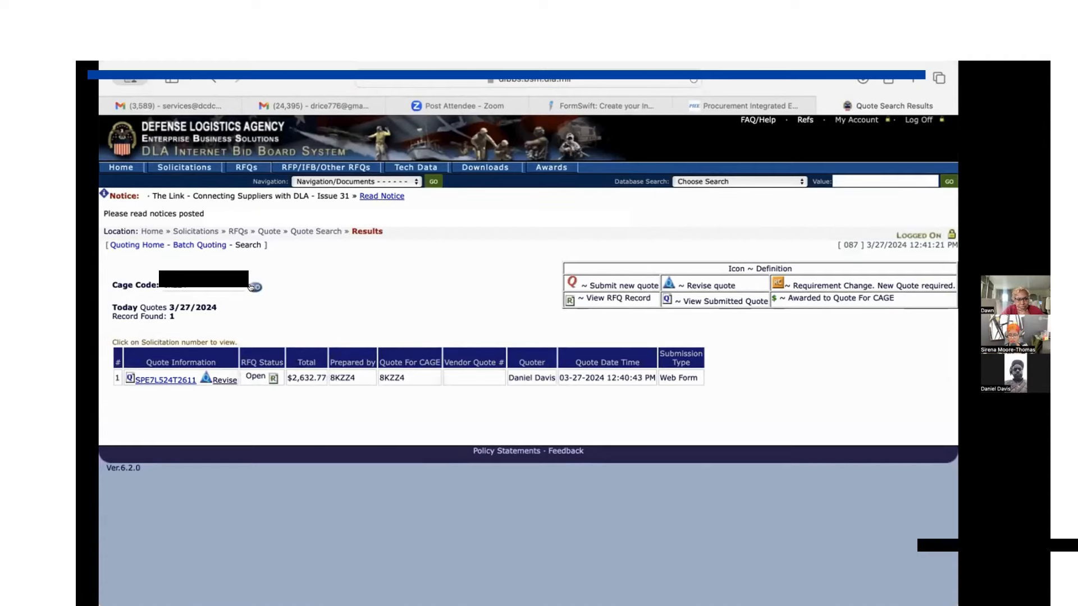
Open the submitted quote for revision and start editing its optional Vendor Quote# field.
click(222, 381)
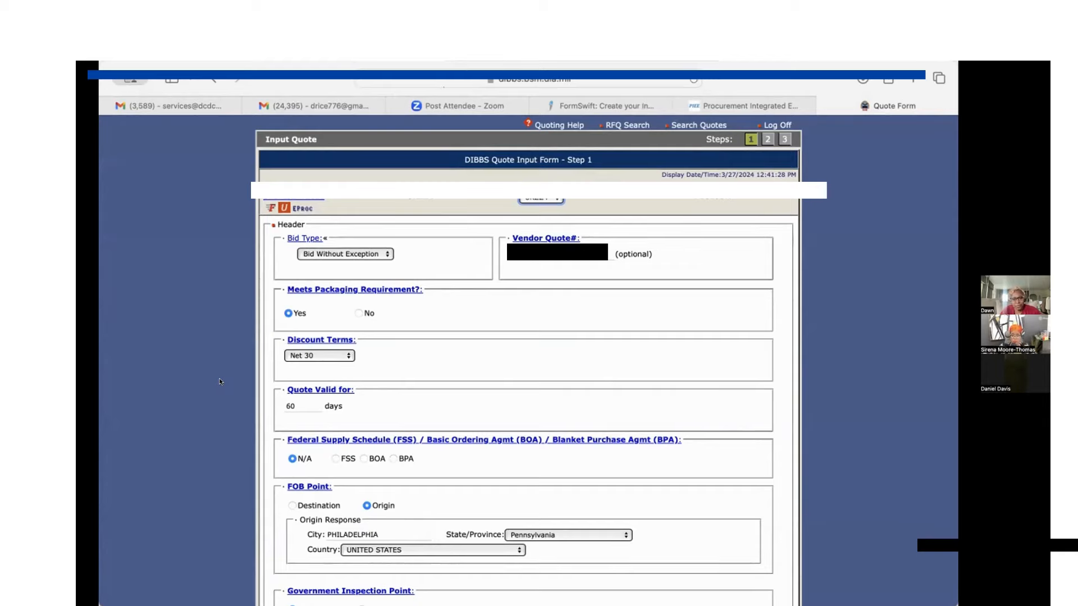
click(526, 239)
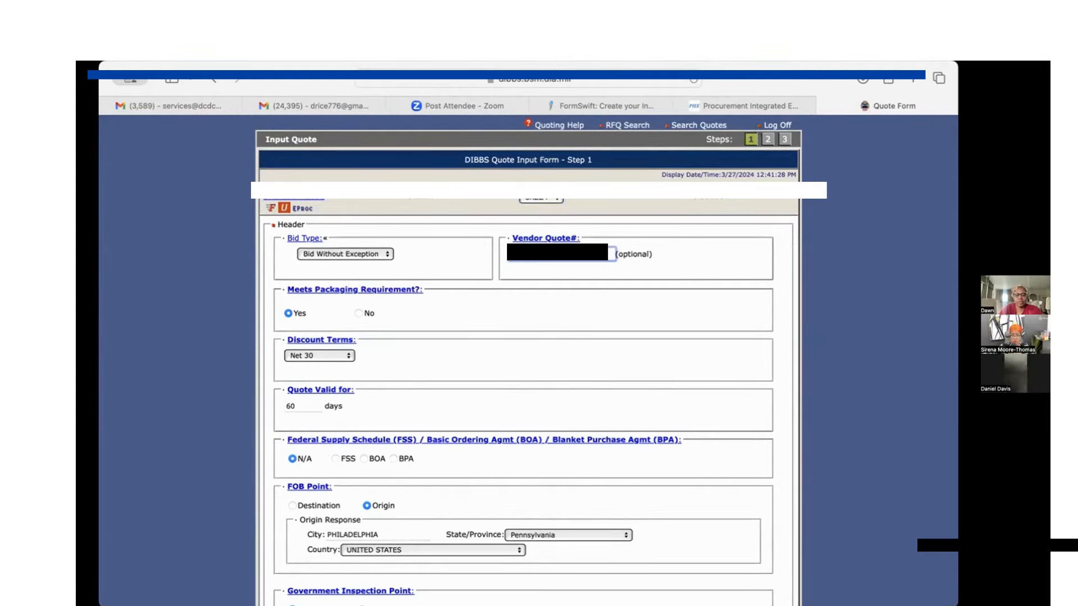